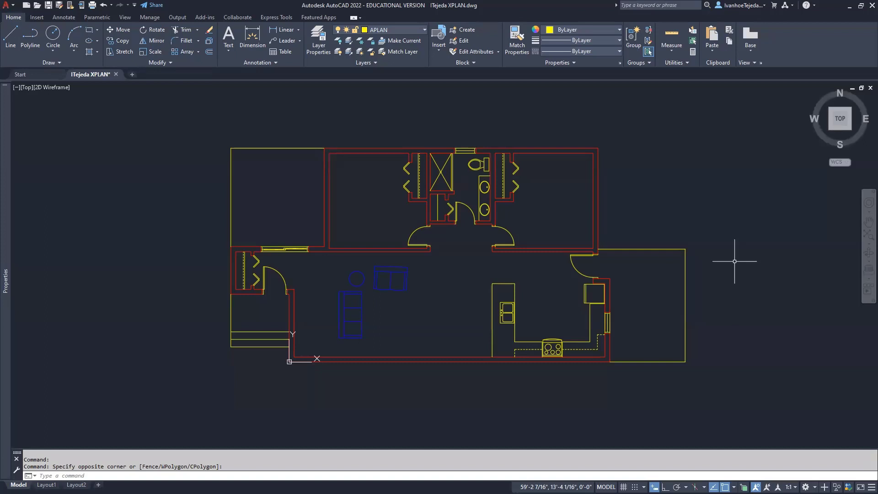
# Zoom to extents (Z, E) to fit the ITejeda XPLAN floor plan, then save the drawing
pyautogui.write('z')
pyautogui.press('Return')
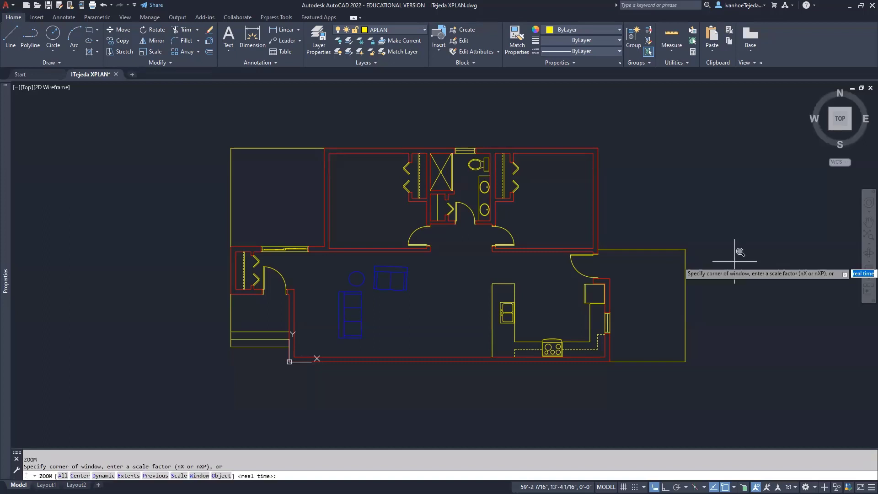
pyautogui.write('e')
pyautogui.press('Return')
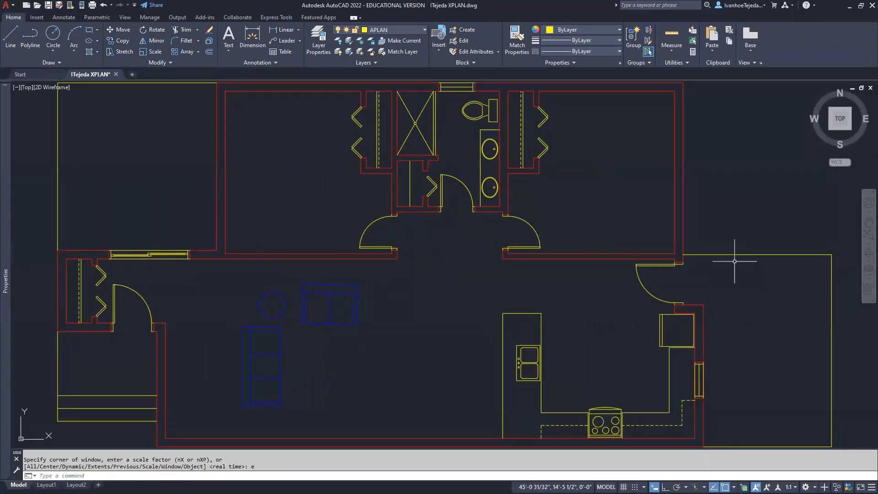
pyautogui.hotkey('ctrl', 's')
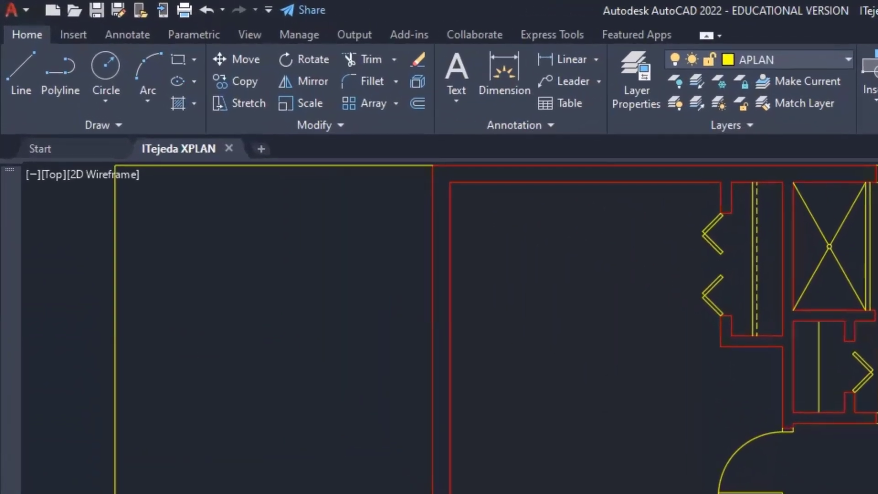
# Open and close the Plot dialog from the Application menu and the title bar
pyautogui.click(15, 6)
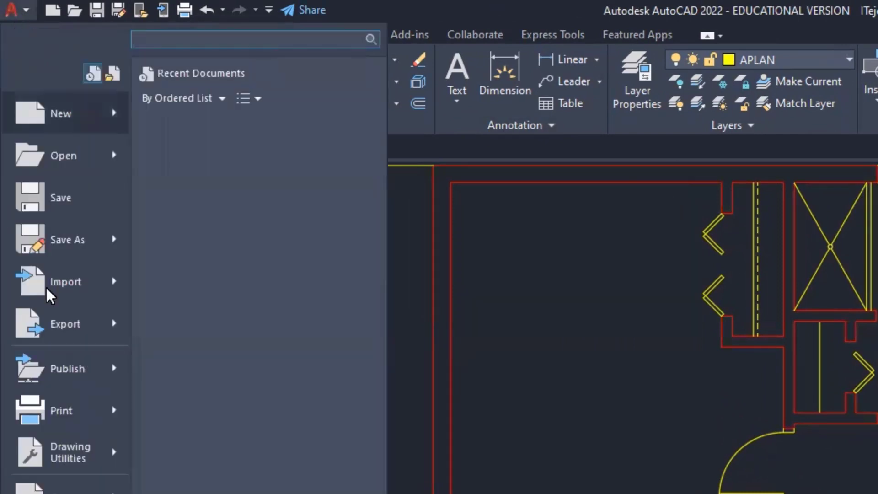
pyautogui.moveTo(59, 420)
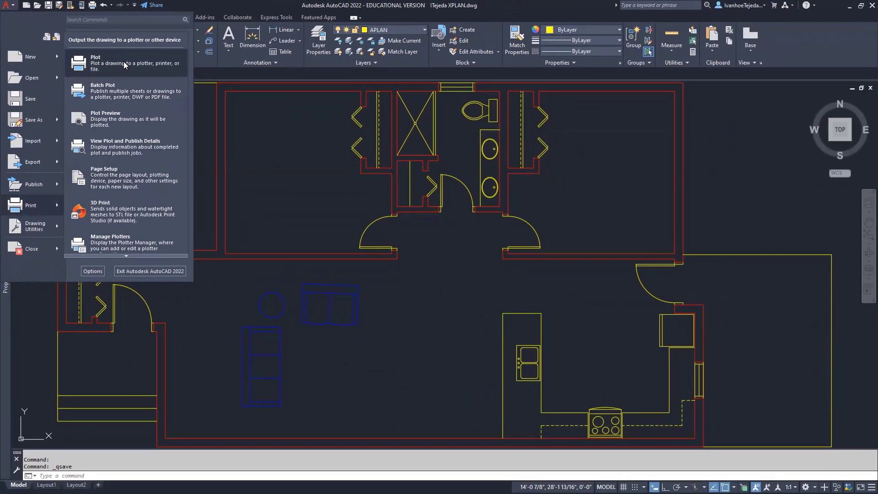
pyautogui.press('Escape')
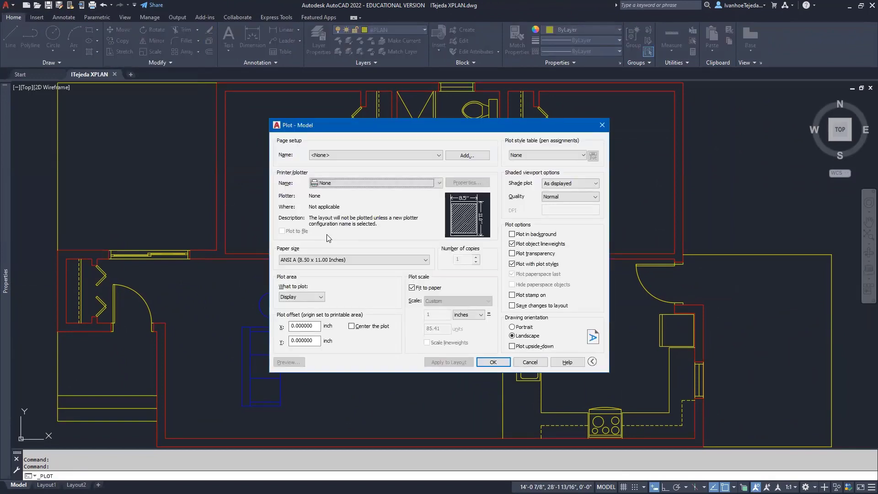
pyautogui.click(602, 125)
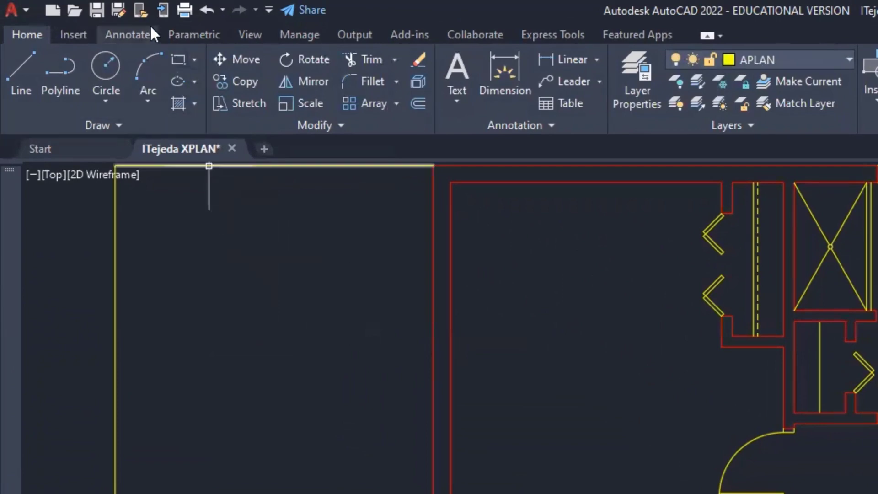
pyautogui.click(183, 10)
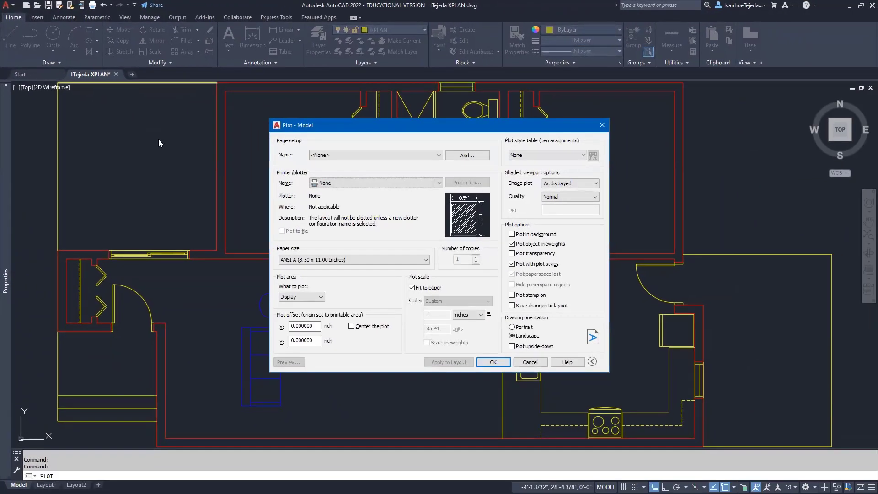
pyautogui.click(602, 125)
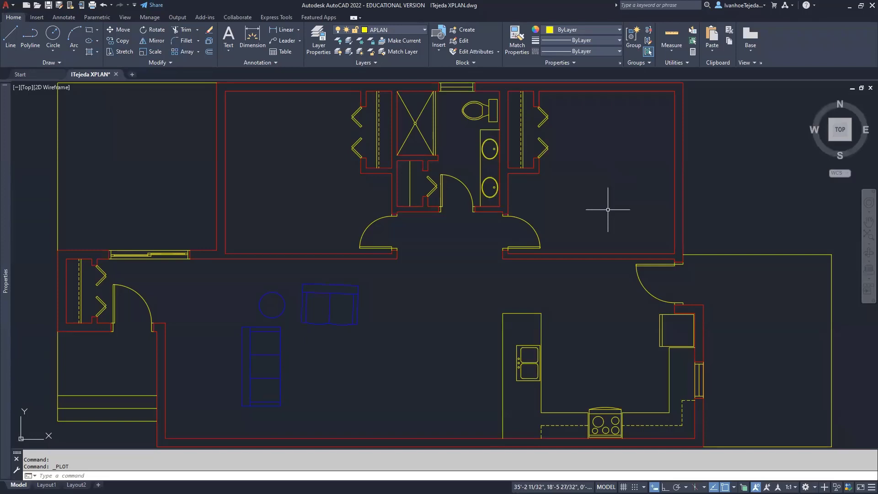
# Reopen the Plot dialog with the PRINT and PLOT commands, finishing with Ctrl+P
pyautogui.write('PRINT')
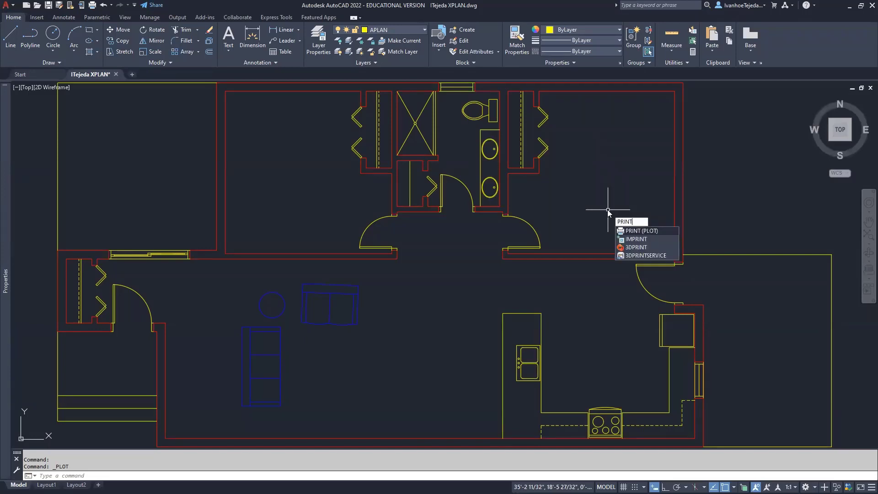
pyautogui.press('Return')
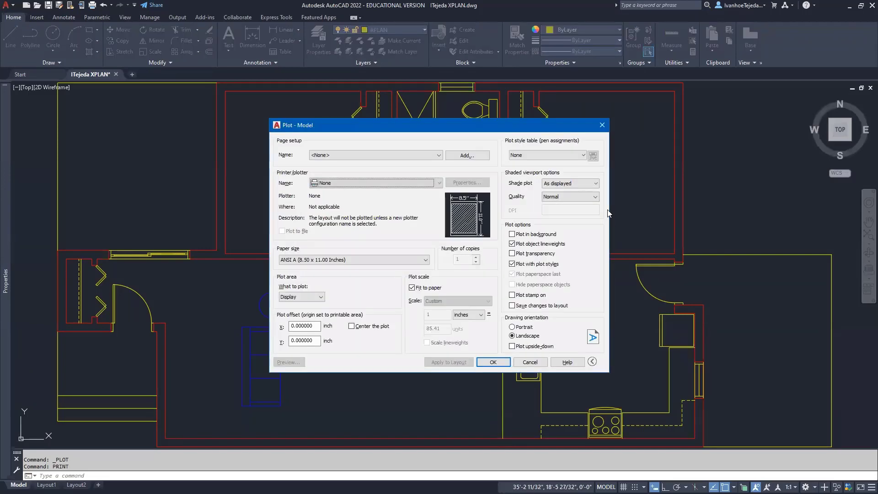
pyautogui.press('Escape')
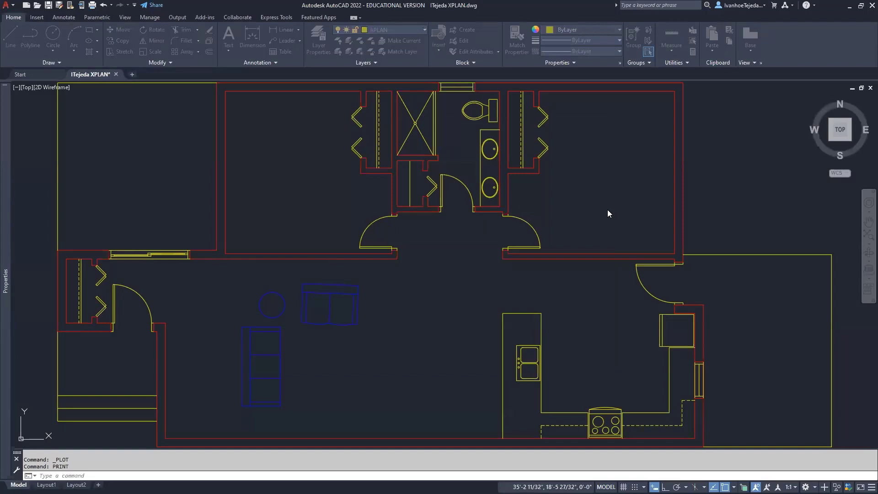
pyautogui.write('PLOT')
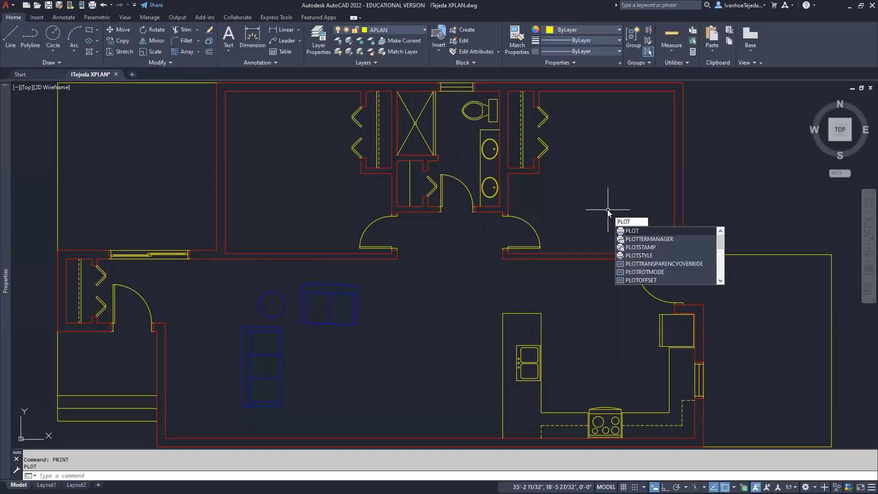
pyautogui.press('Return')
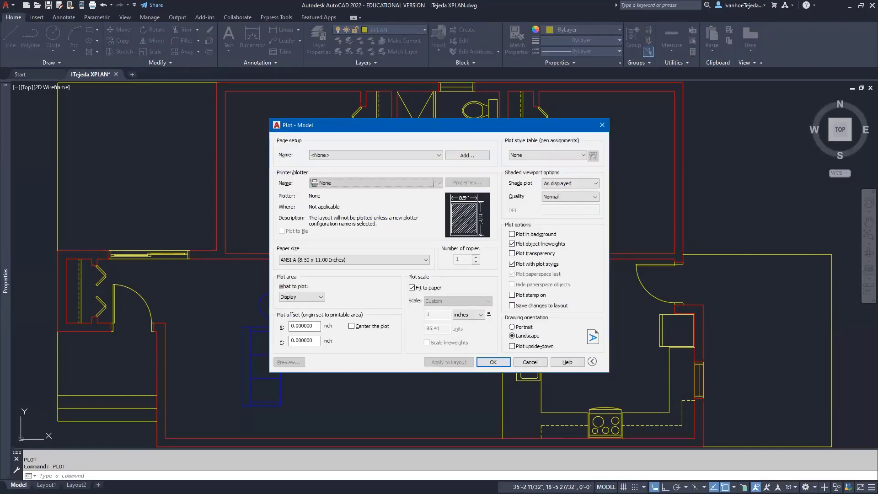
pyautogui.click(601, 124)
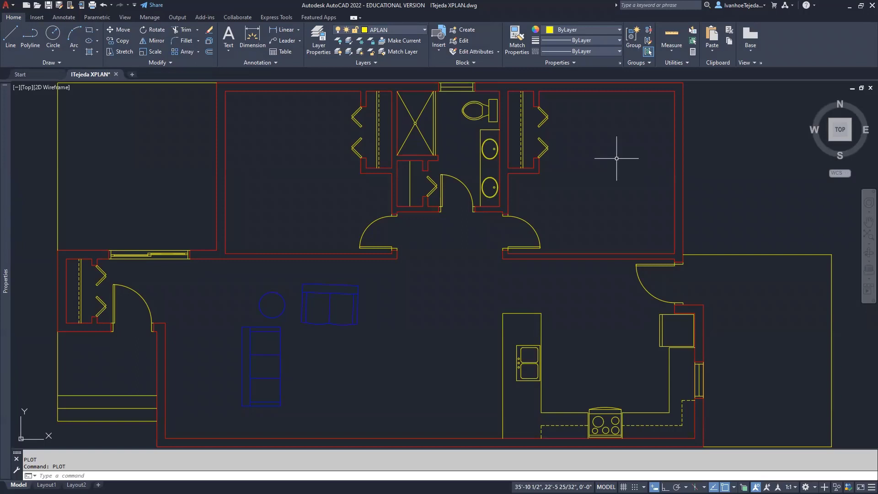
pyautogui.hotkey('ctrl', 'p')
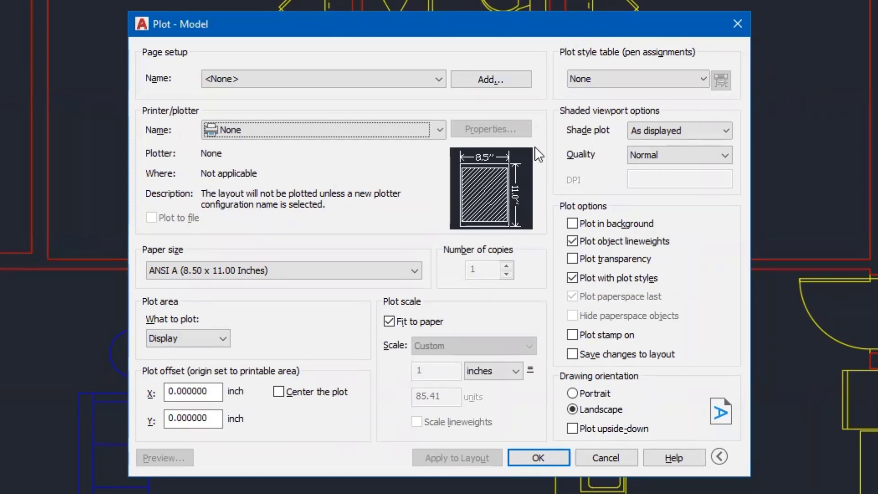
# Choose AutoCAD PDF (General Documentation).pc3 with ANSI full bleed B (17.00 x 11.00 Inches) paper
pyautogui.click(269, 131)
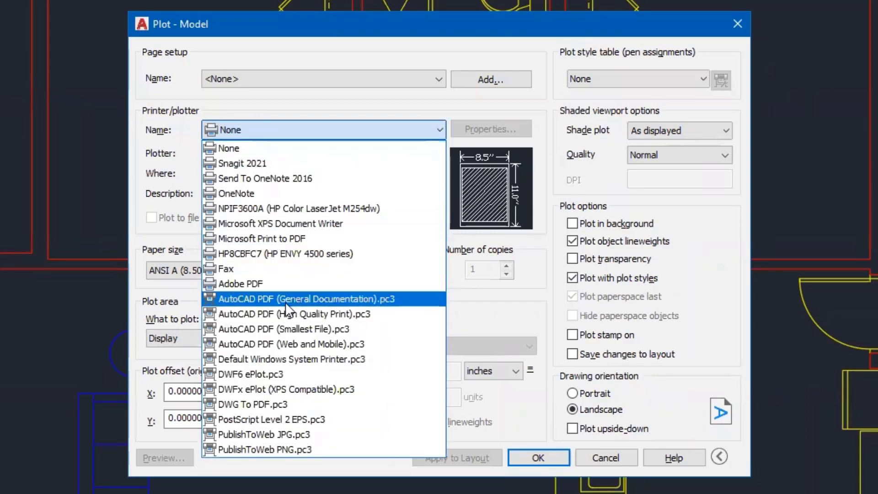
pyautogui.click(320, 298)
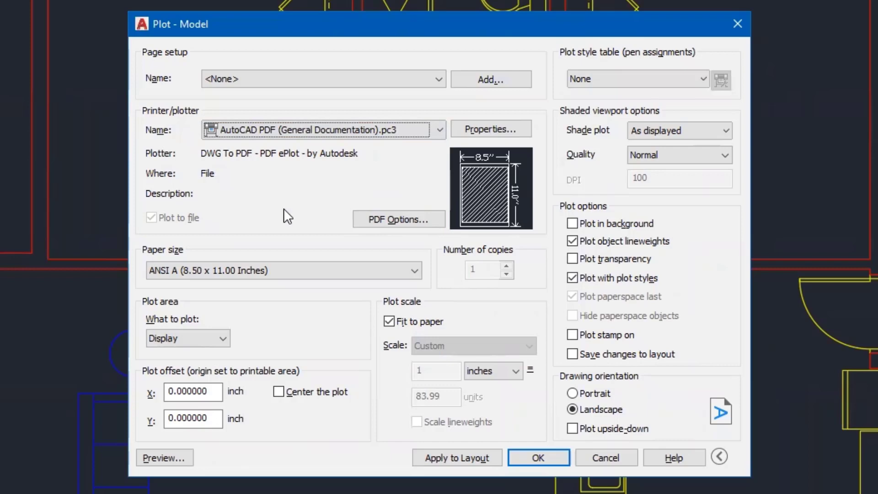
pyautogui.click(303, 271)
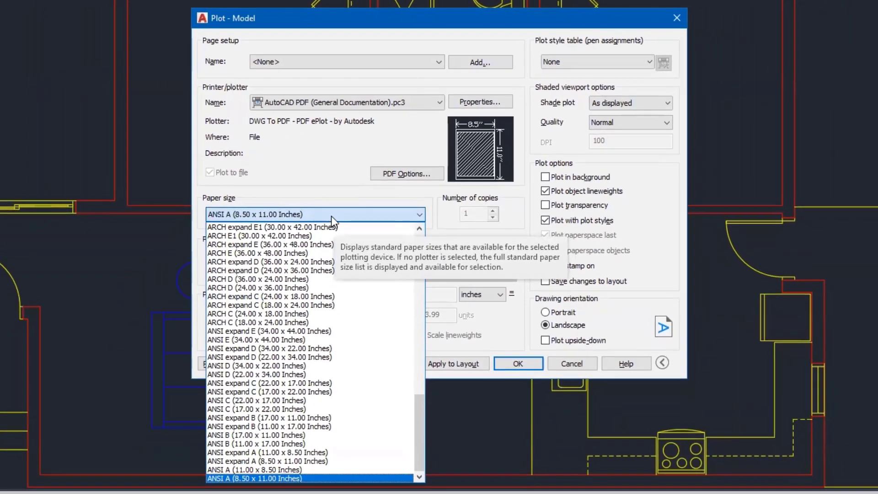
pyautogui.scroll(13, 275, 388)
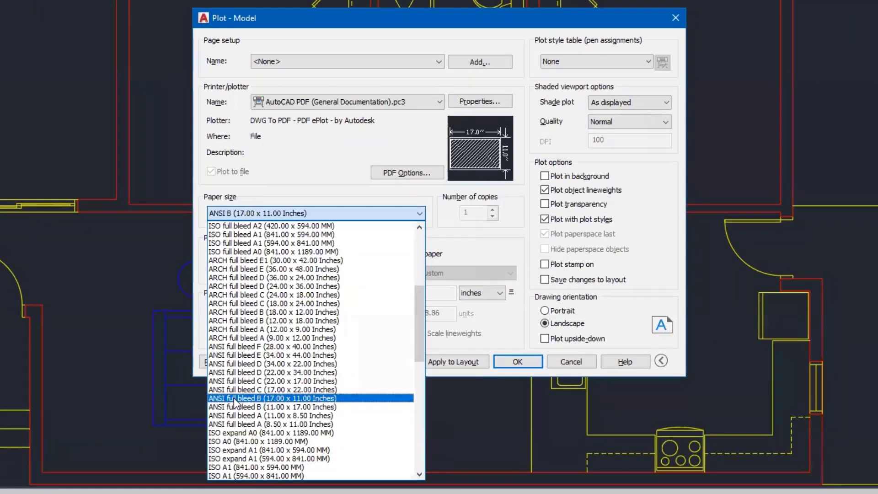
pyautogui.click(307, 399)
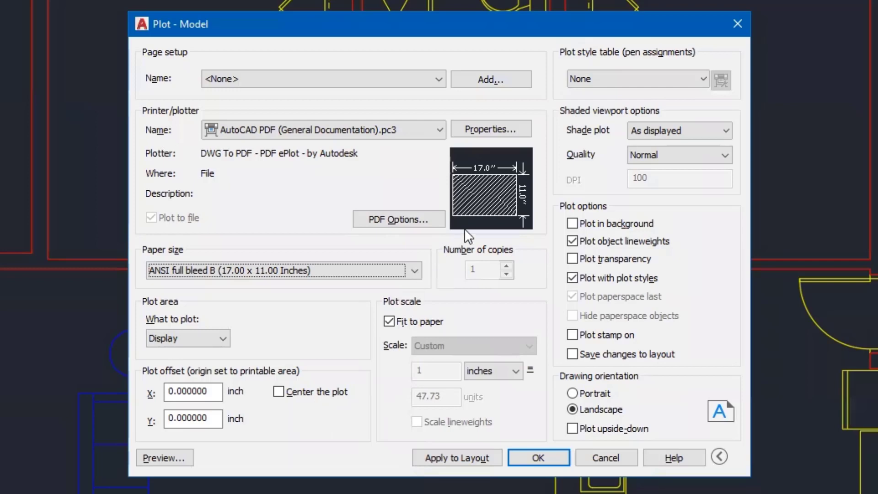
pyautogui.moveTo(497, 232)
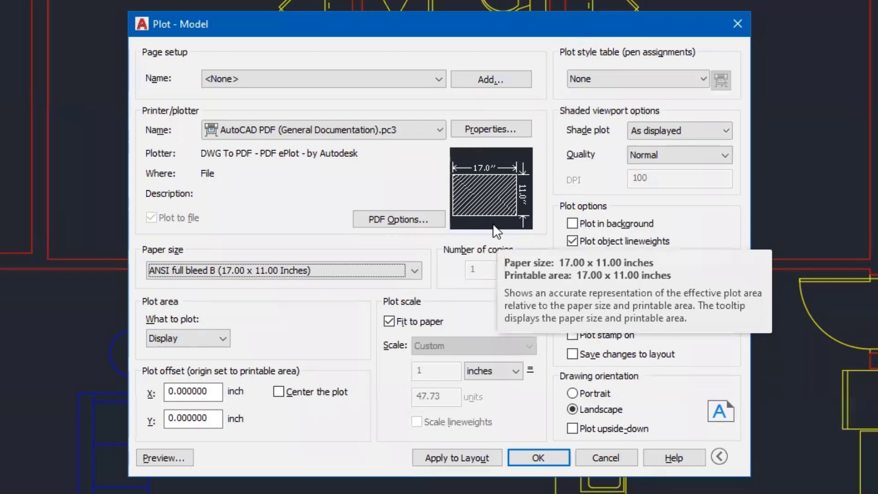
# Plot Extents, centered on the sheet, with Fit to paper off and 1/4" = 1'-0" scale
pyautogui.click(220, 336)
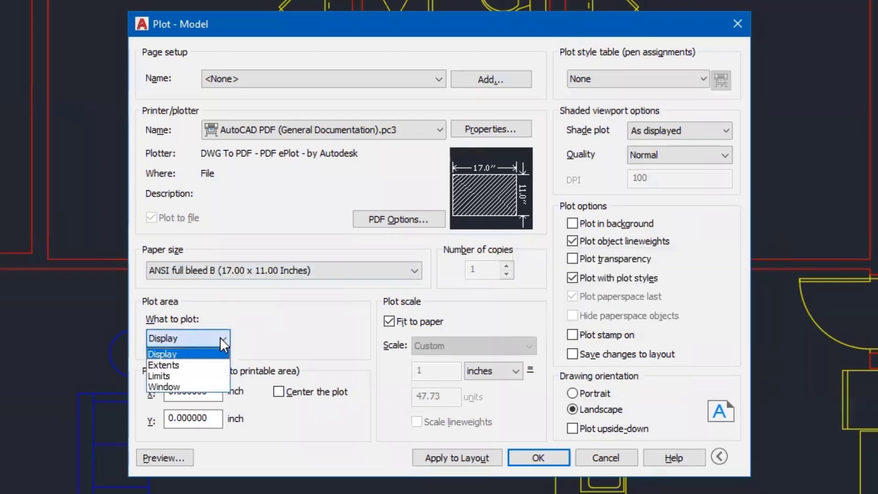
pyautogui.click(182, 364)
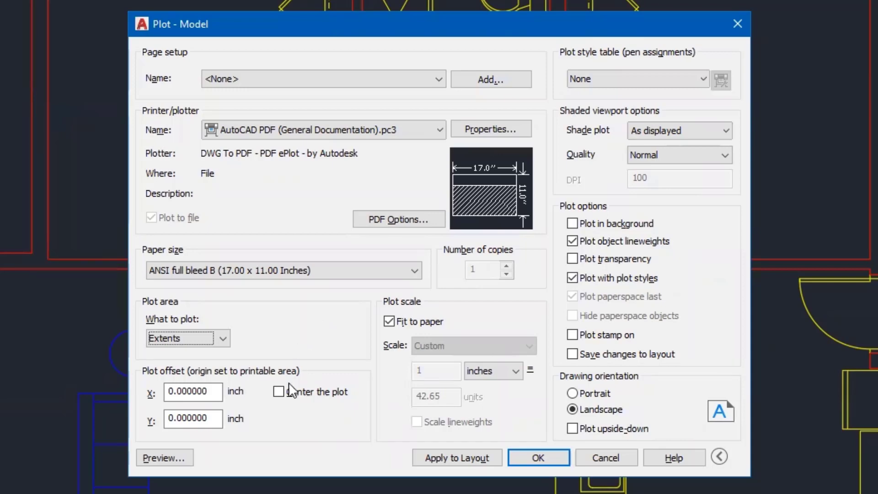
pyautogui.click(279, 392)
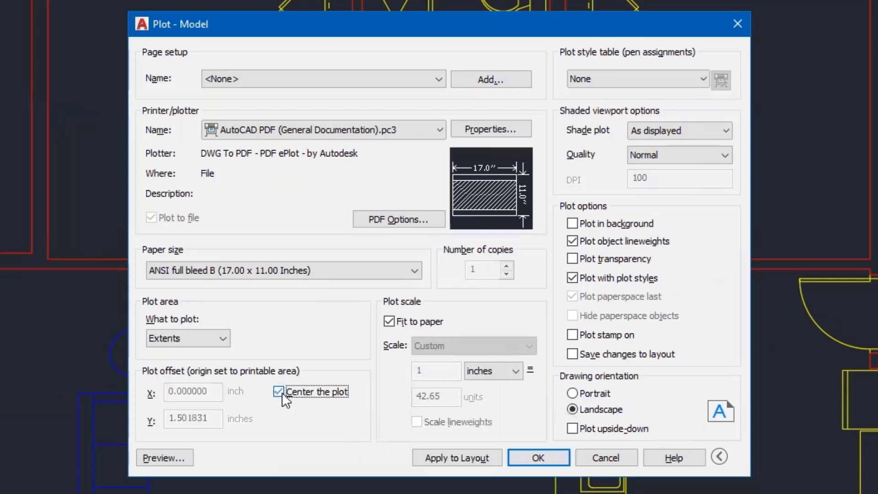
pyautogui.click(388, 321)
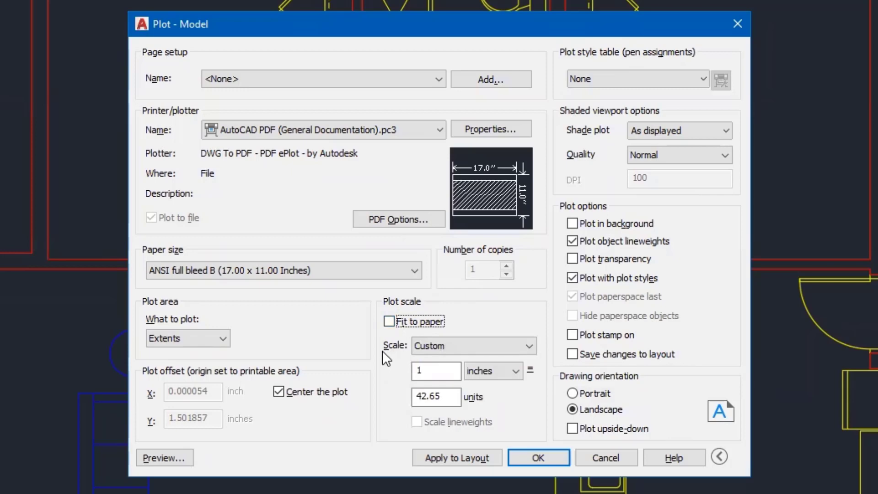
pyautogui.click(529, 346)
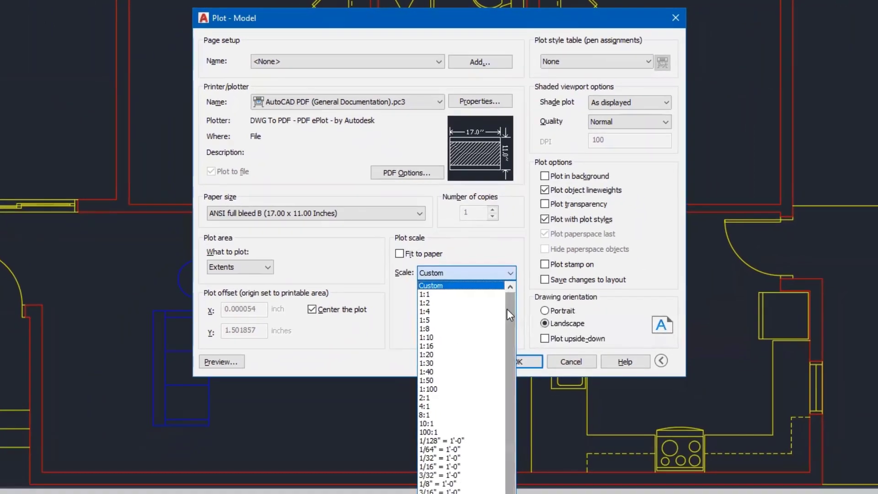
pyautogui.moveTo(507, 309); pyautogui.dragTo(511, 344)
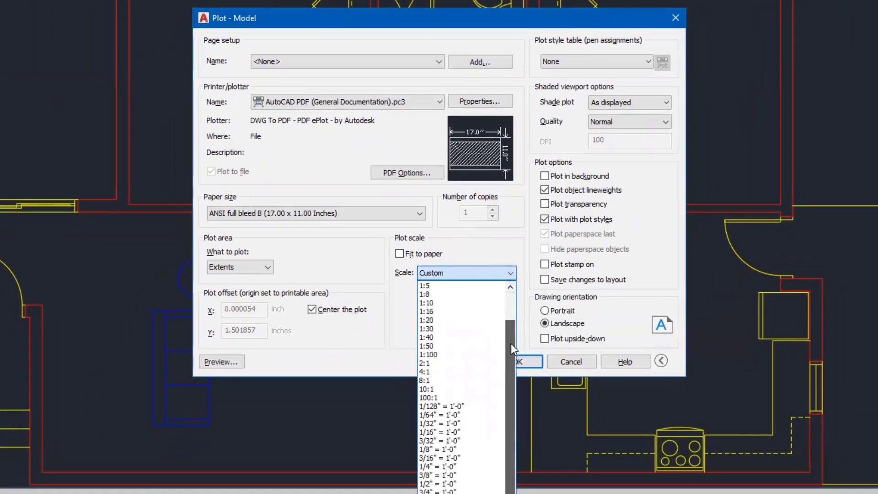
pyautogui.click(450, 466)
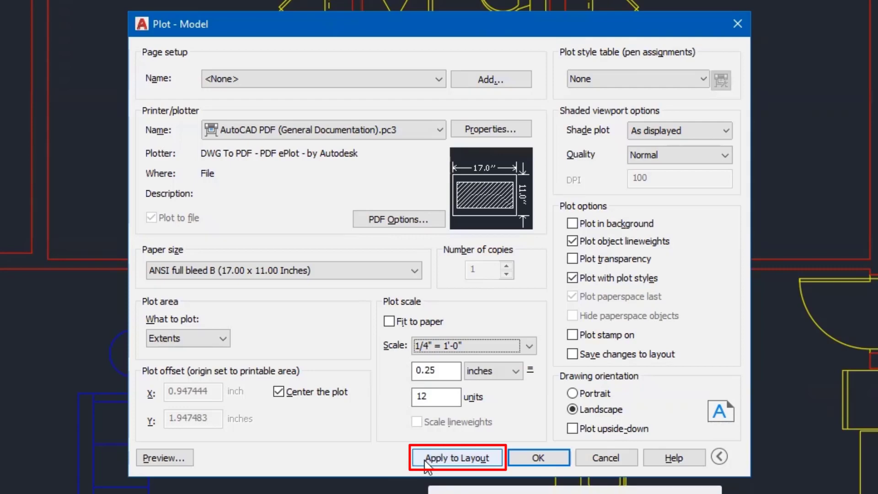
# Apply the settings to the layout and preview the plot, continuing past the scale warning
pyautogui.click(437, 460)
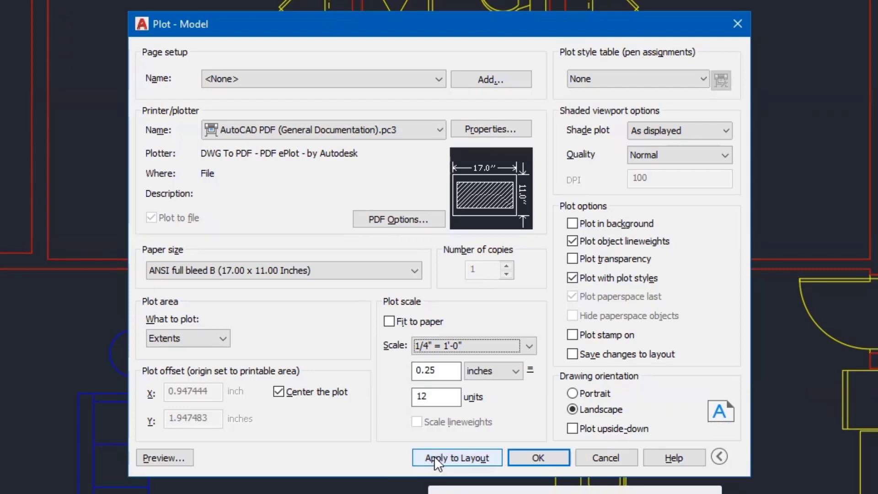
pyautogui.click(176, 459)
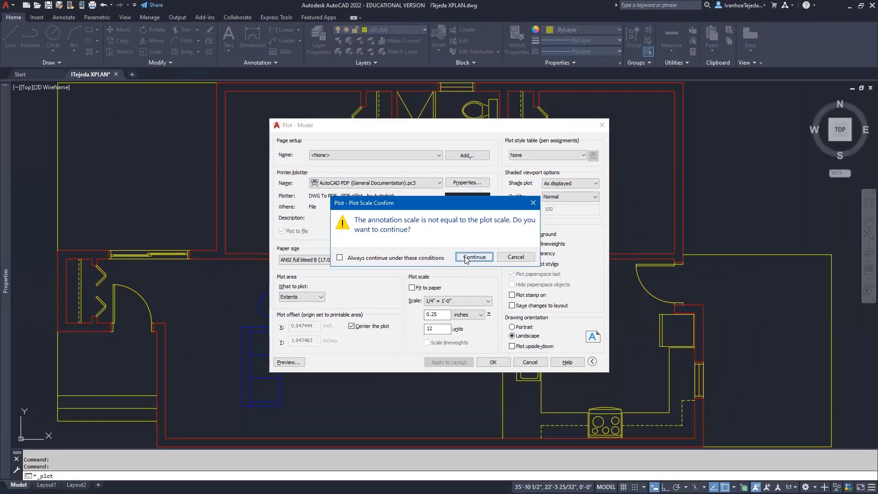
pyautogui.click(473, 257)
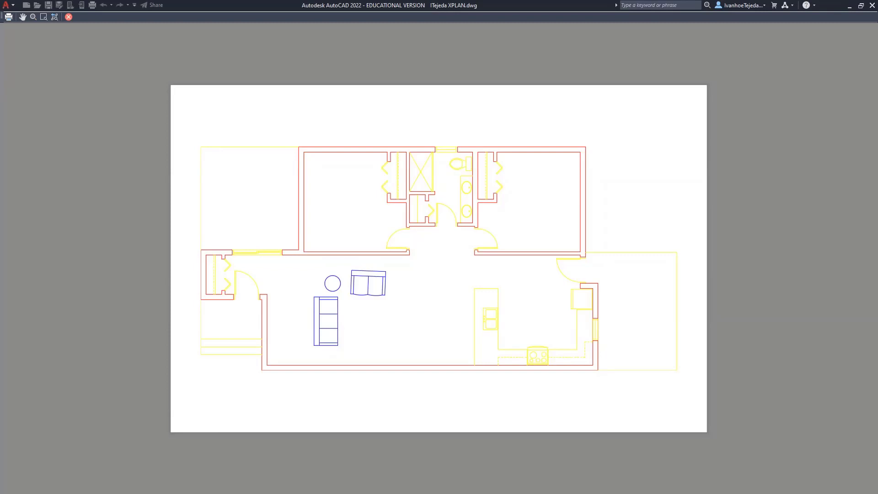
pyautogui.rightClick(376, 98)
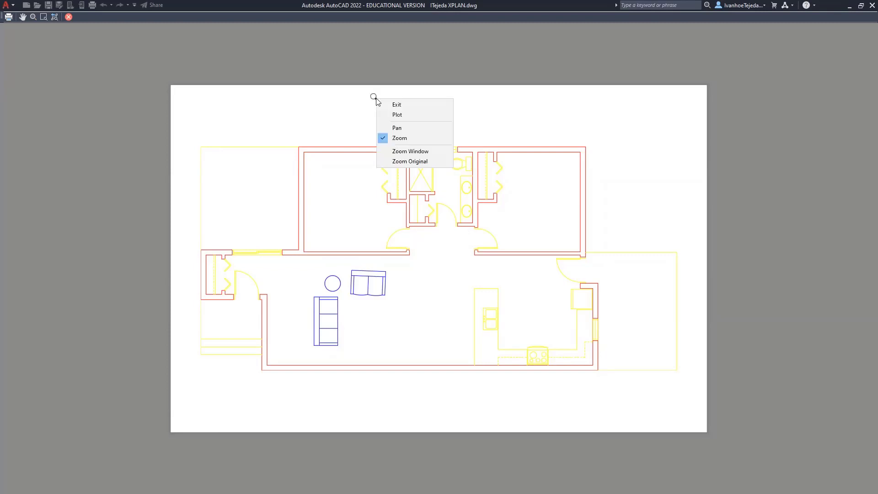
# Exit the preview and assign the monochrome.ctb plot style table to all layouts
pyautogui.click(396, 104)
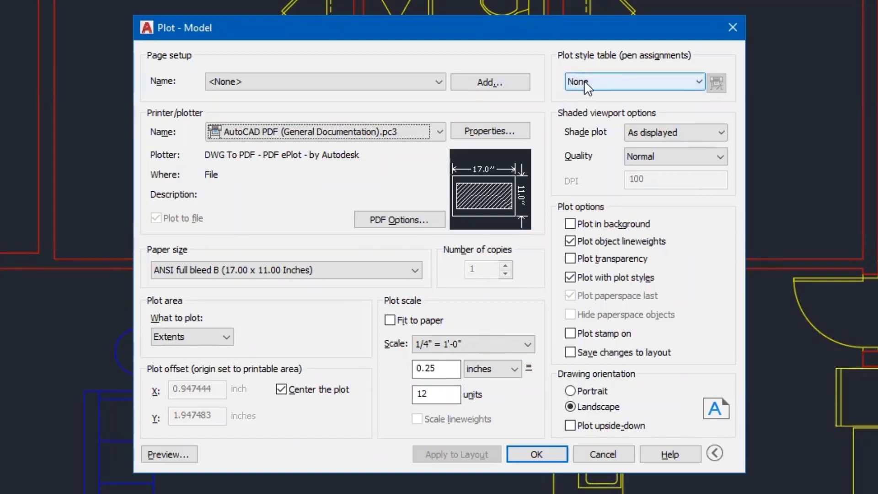
pyautogui.click(699, 82)
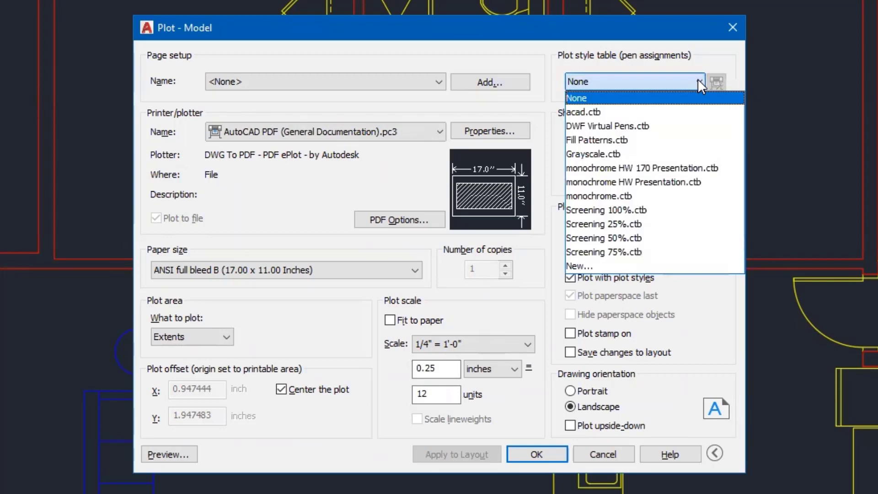
pyautogui.click(594, 196)
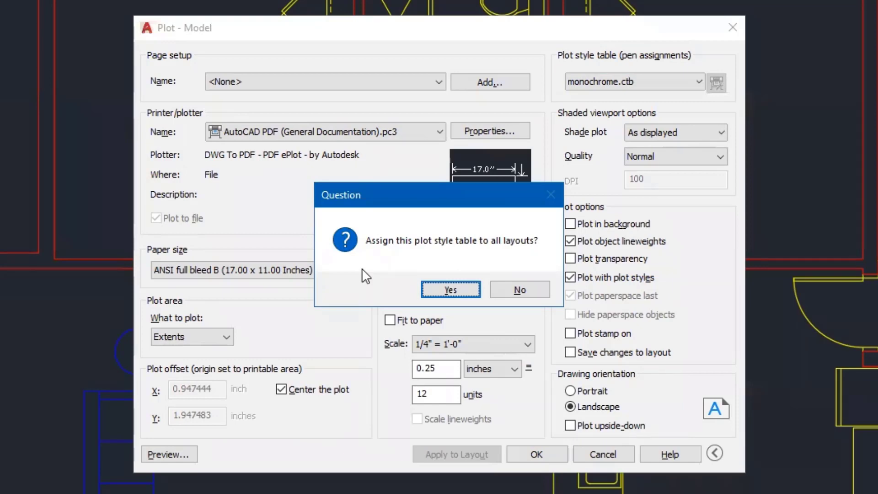
pyautogui.click(444, 289)
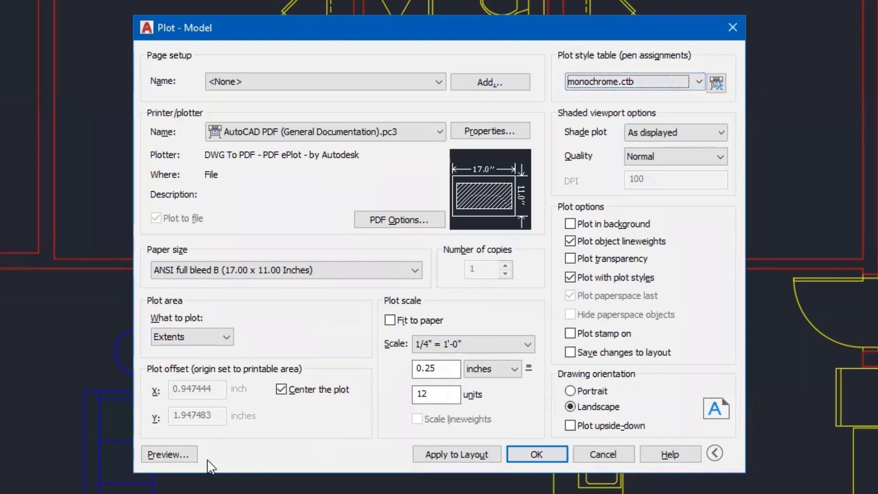
pyautogui.click(159, 454)
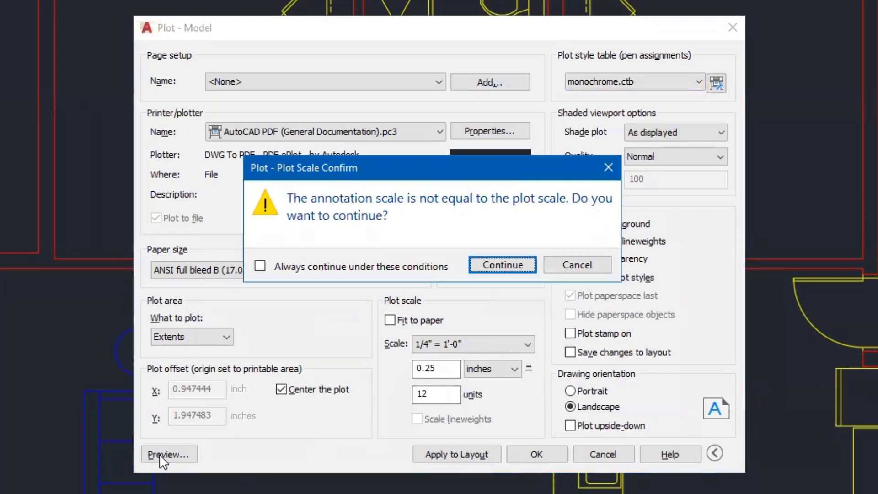
pyautogui.click(496, 265)
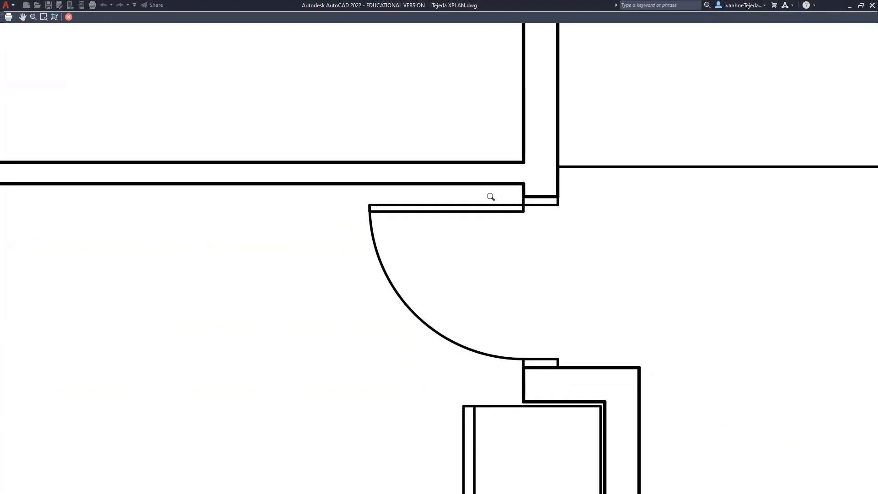
pyautogui.scroll(-6, 490, 197)
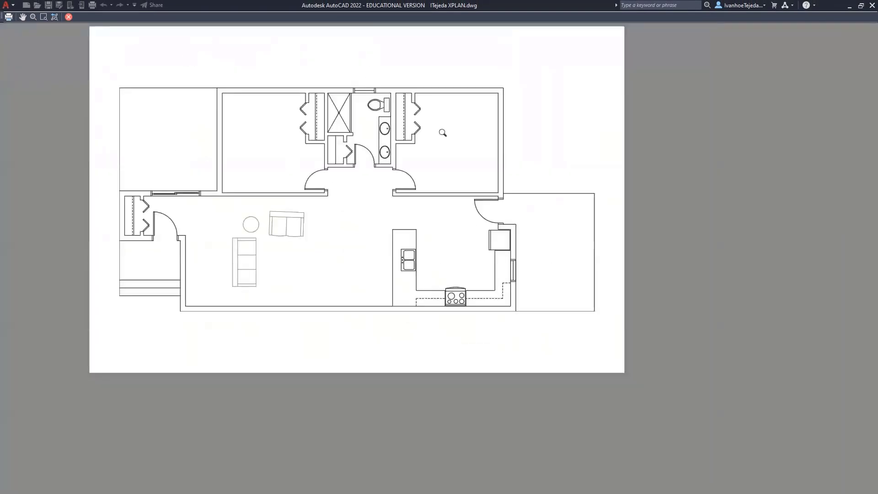
pyautogui.rightClick(405, 84)
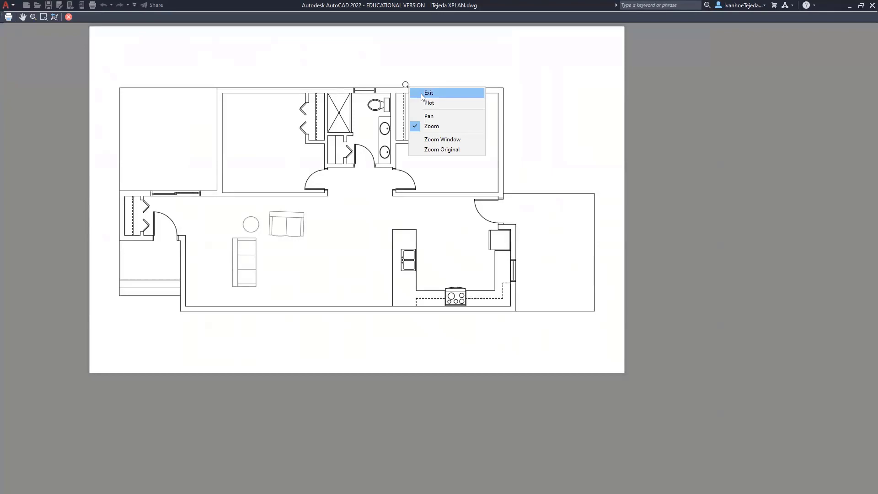
pyautogui.click(421, 94)
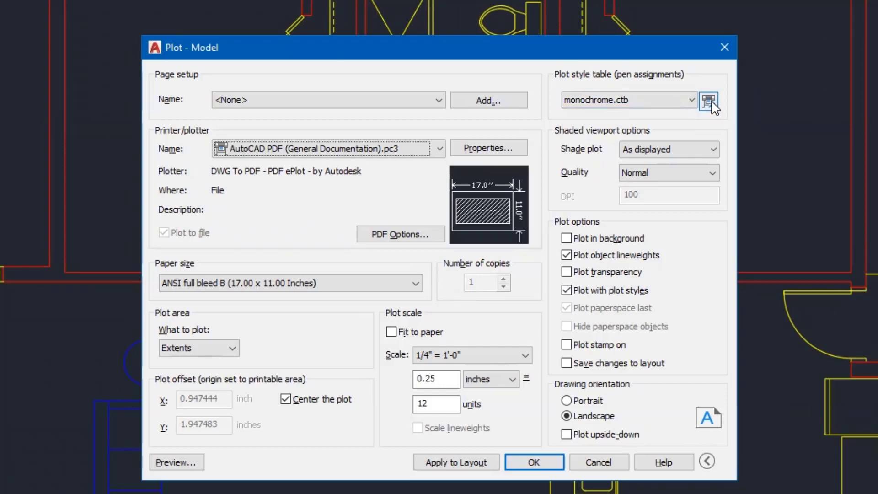
# Edit monochrome.ctb, move the editor aside, and view the Color 2 and Color 5 pens
pyautogui.click(708, 101)
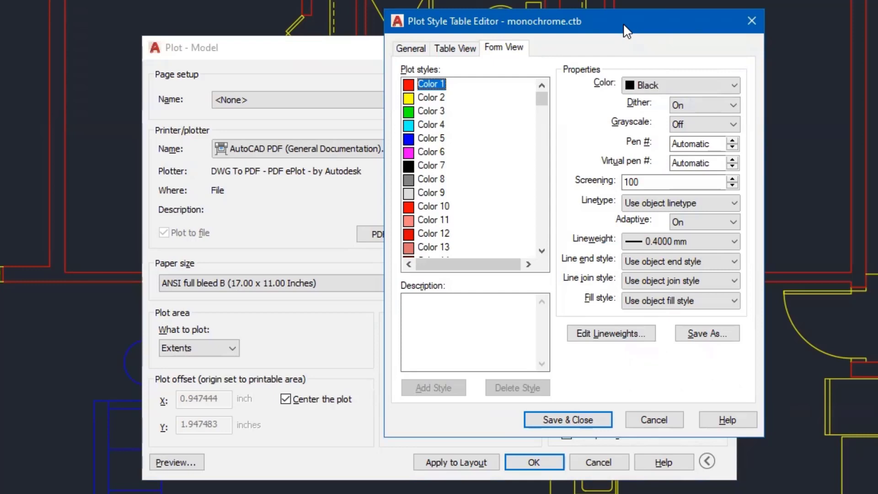
pyautogui.moveTo(623, 23); pyautogui.dragTo(528, 46)
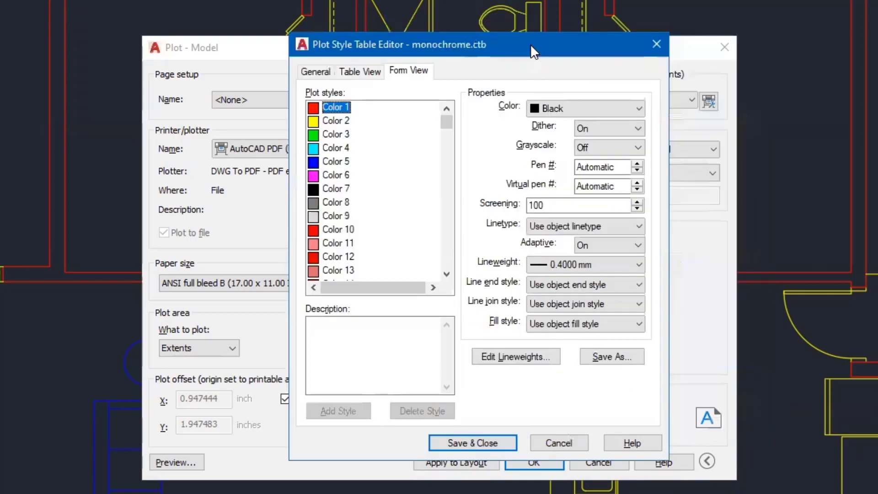
pyautogui.click(331, 121)
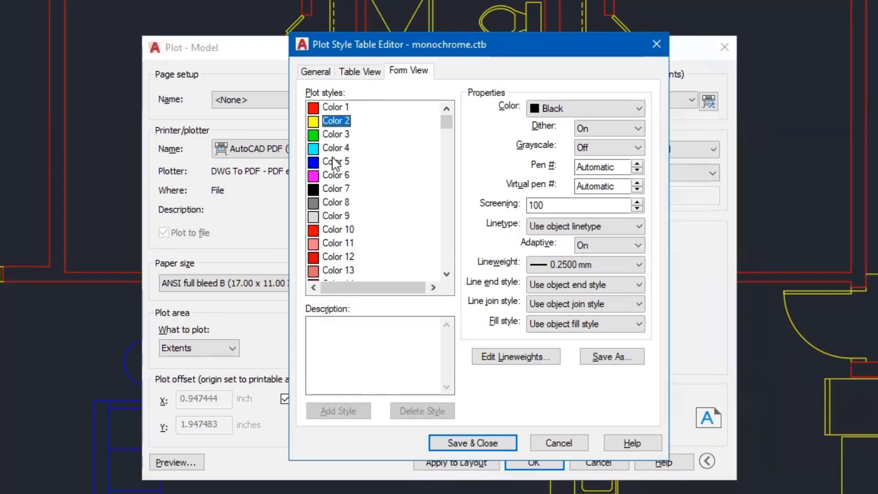
pyautogui.click(331, 162)
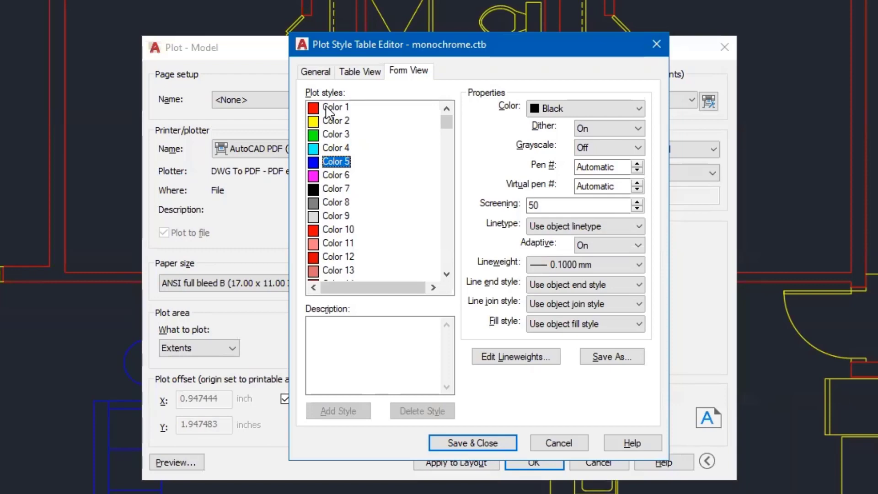
# Give Color 1 a 0.6000 mm and Color 2 a 0.3000 mm lineweight, reviewing Color 5
pyautogui.click(327, 107)
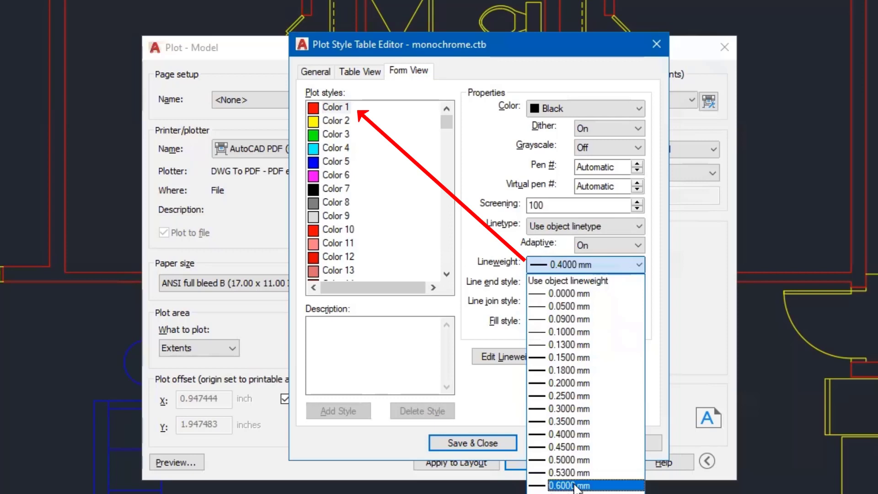
pyautogui.click(575, 485)
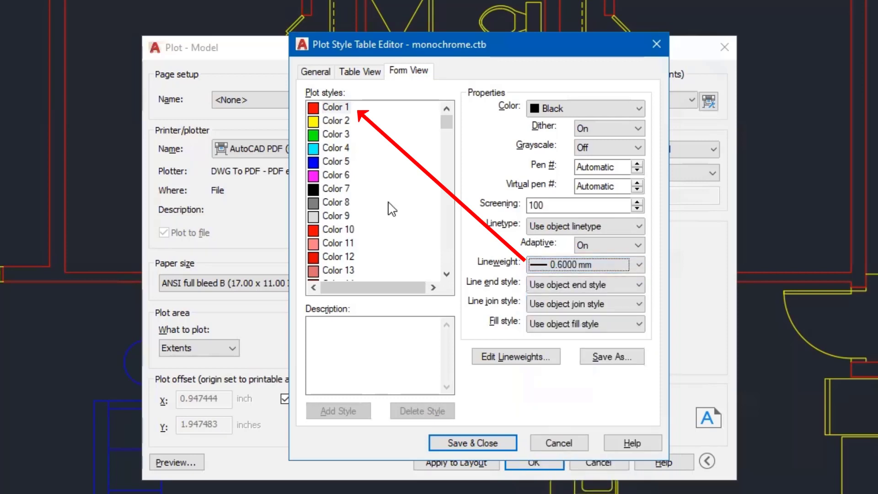
pyautogui.click(333, 122)
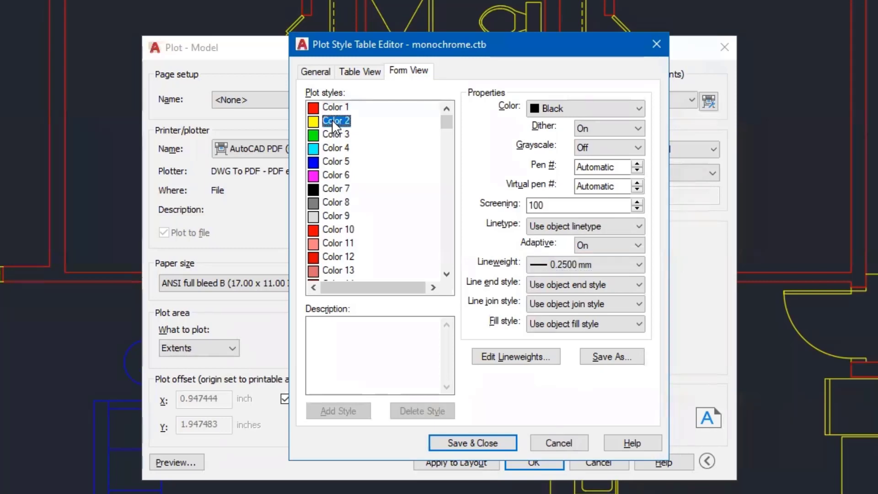
pyautogui.click(567, 273)
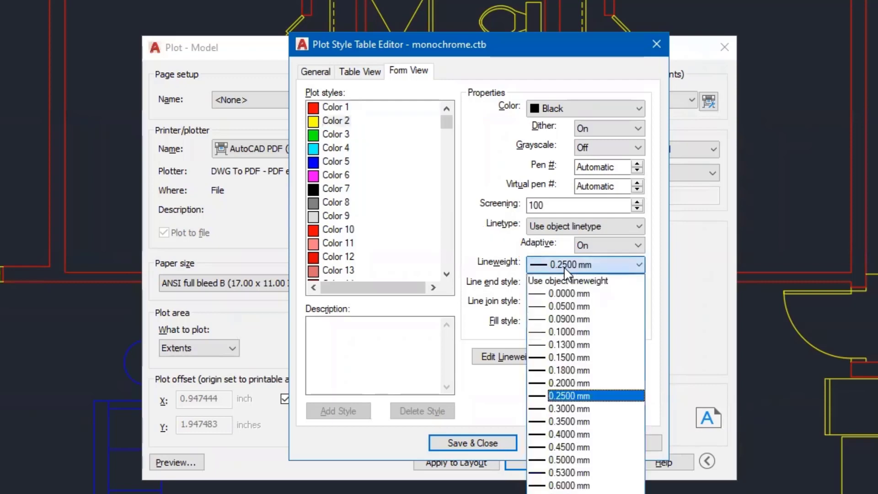
pyautogui.click(584, 405)
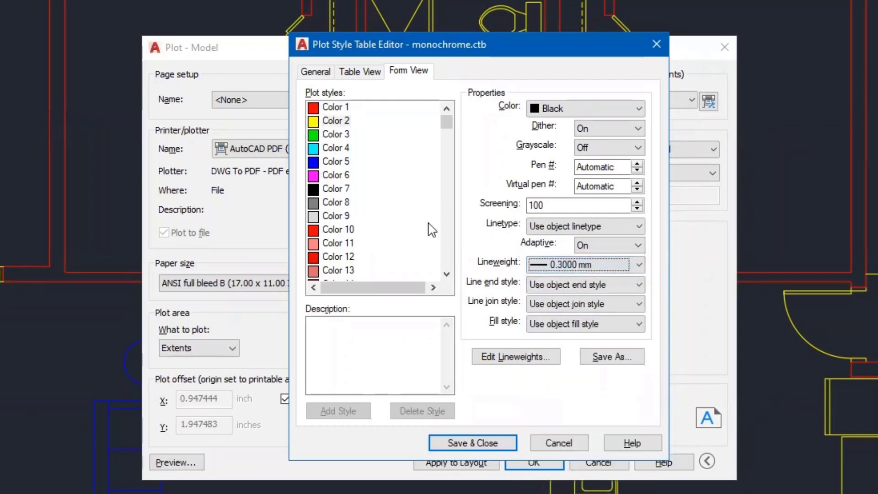
pyautogui.click(334, 161)
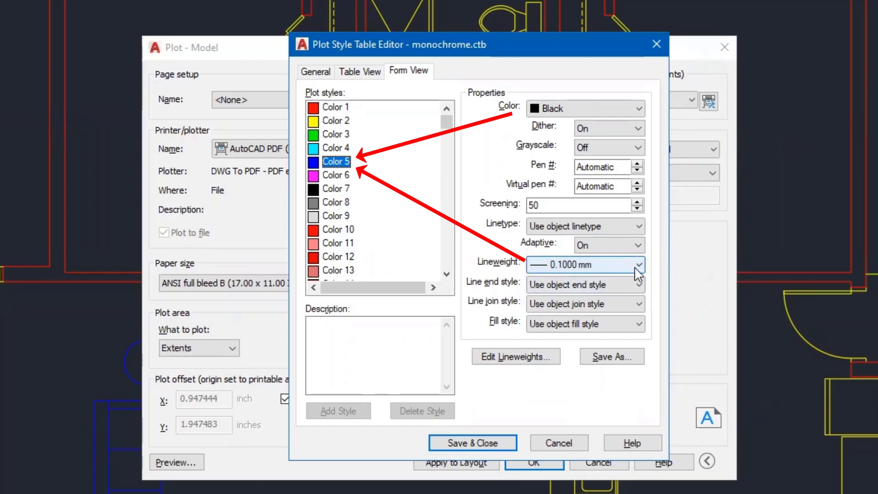
pyautogui.click(358, 110)
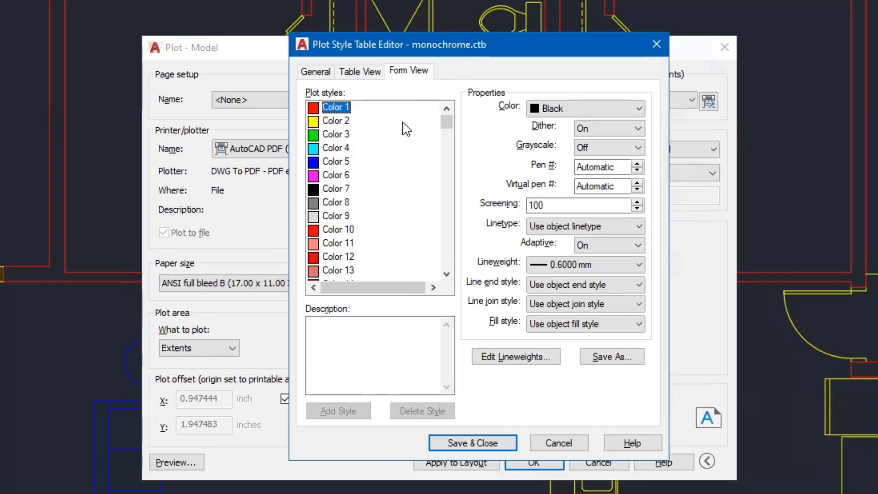
pyautogui.click(614, 357)
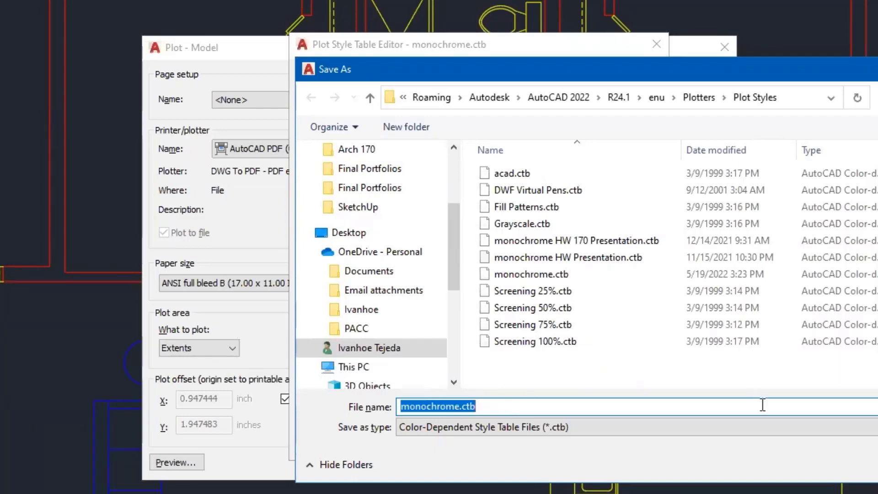
pyautogui.press('Escape')
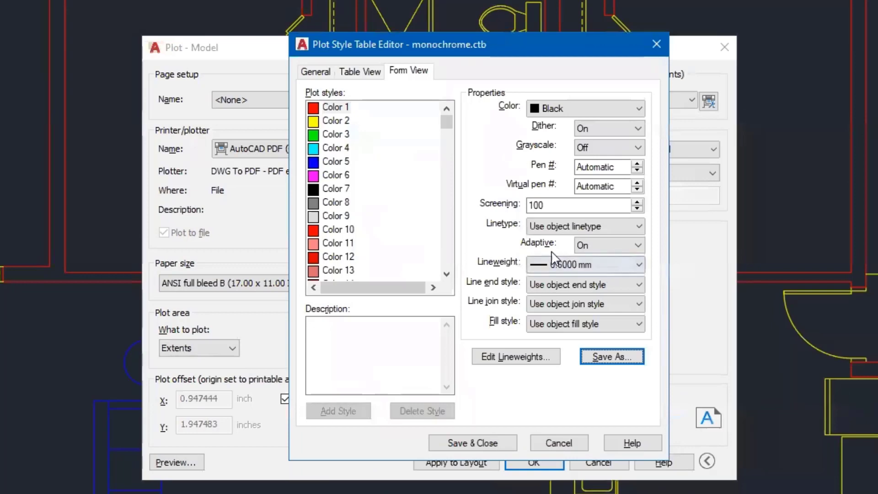
# Save and close monochrome.ctb, then preview, ticking 'Always continue under these conditions'
pyautogui.click(478, 444)
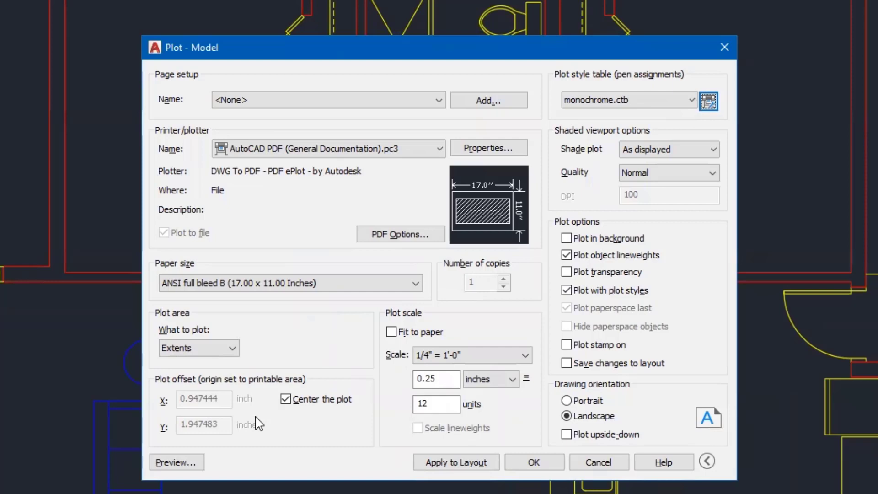
pyautogui.click(180, 462)
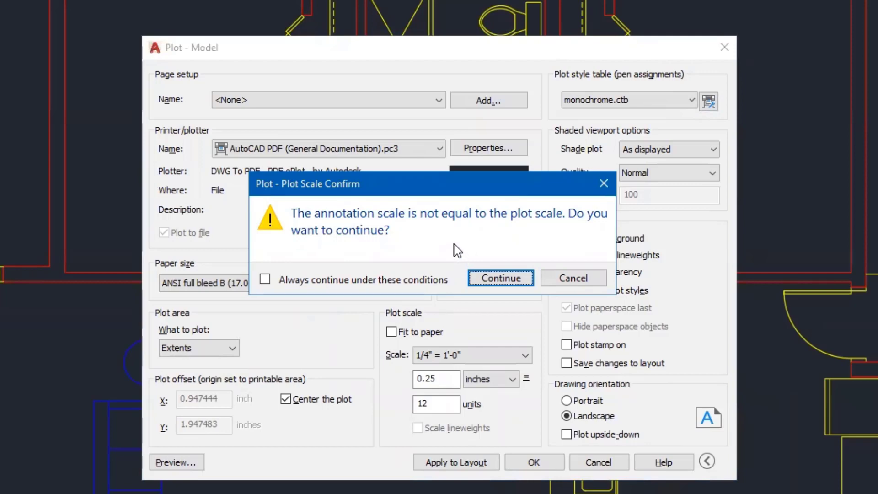
pyautogui.click(265, 280)
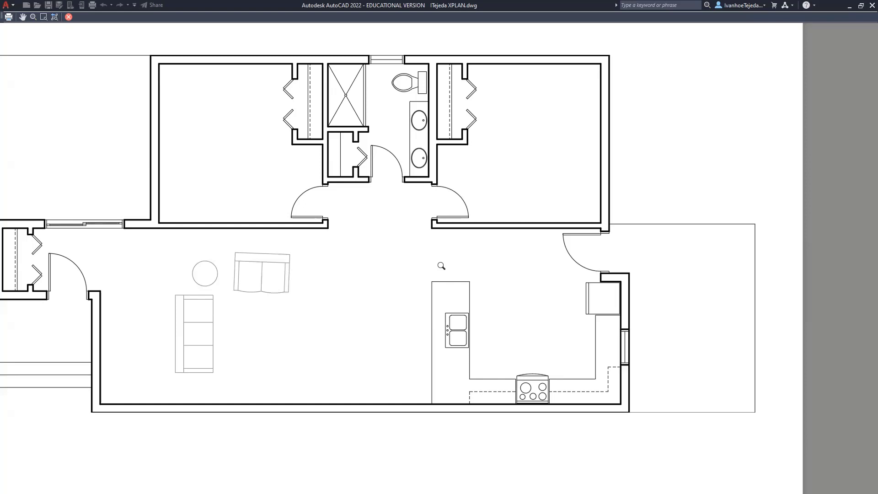
# Zoom in and out on the black-and-white plot preview and bring up its right-click menu
pyautogui.scroll(4, 207, 318)
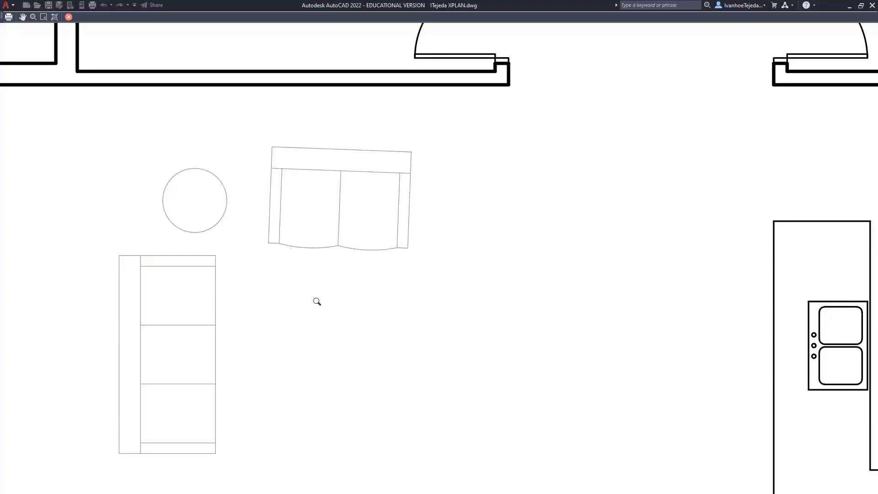
pyautogui.scroll(-4, 317, 302)
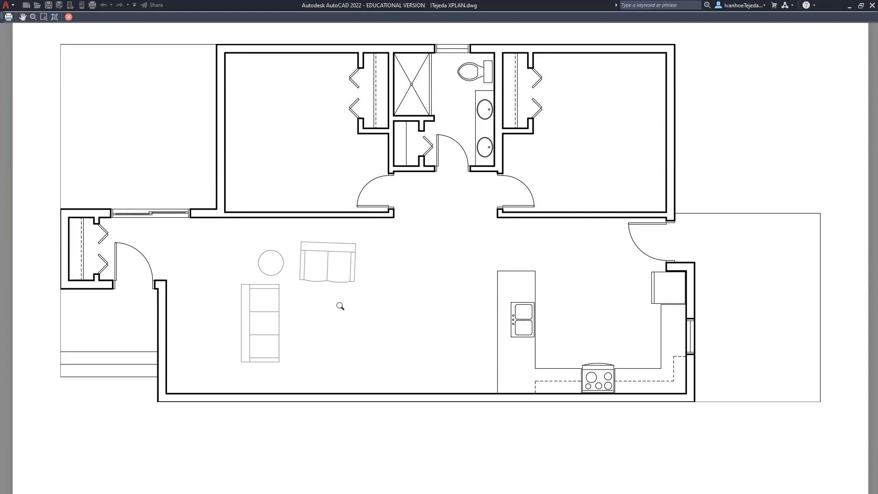
pyautogui.rightClick(386, 276)
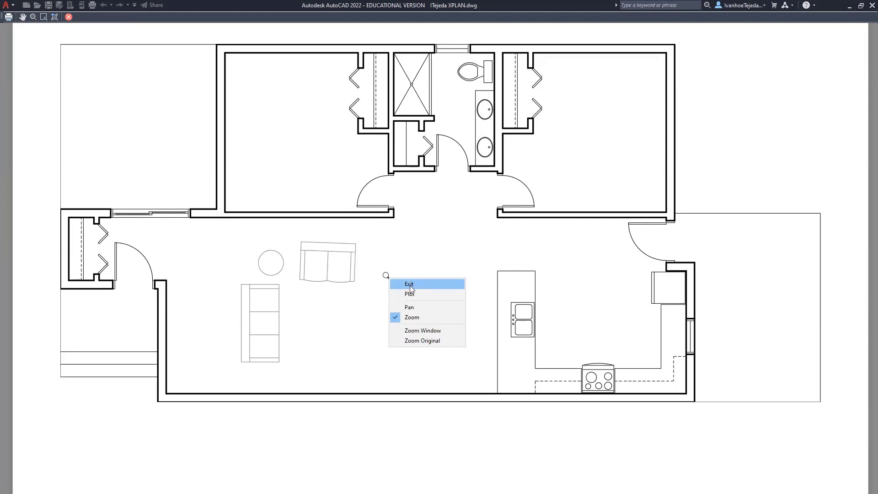
# Apply the plot settings to the layout and recheck Color 5's 50 screening in monochrome.ctb
pyautogui.click(409, 284)
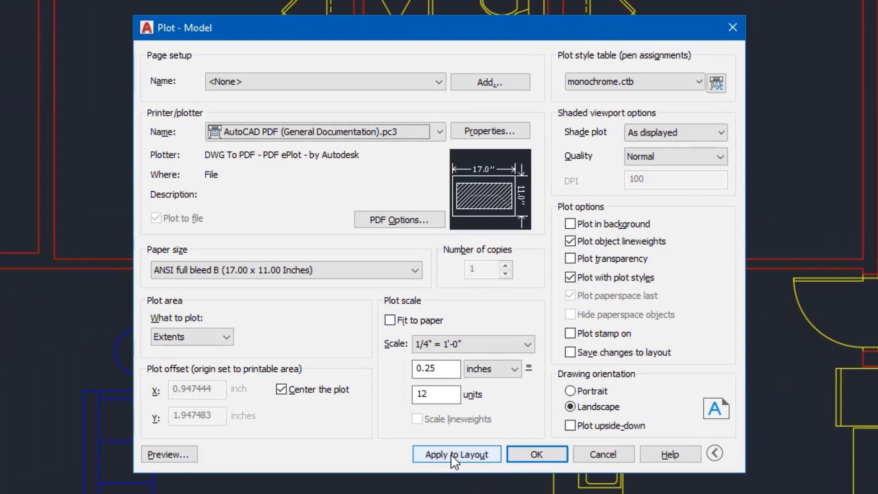
pyautogui.click(451, 454)
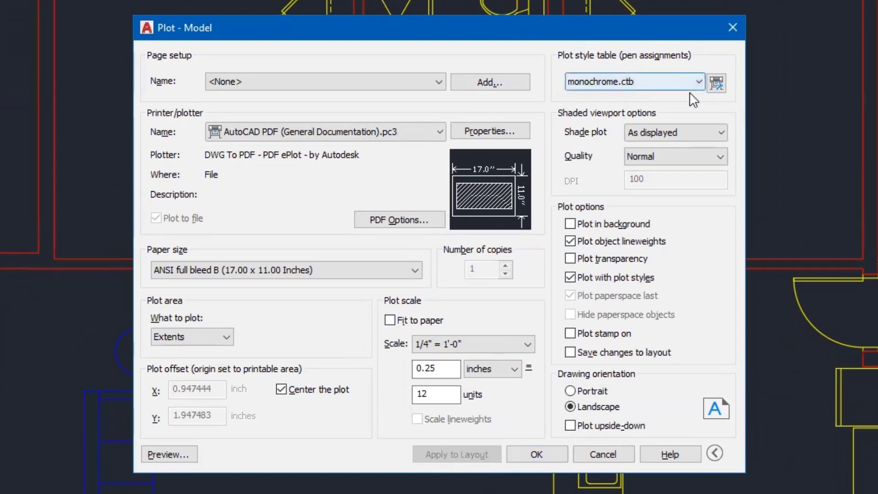
pyautogui.click(717, 84)
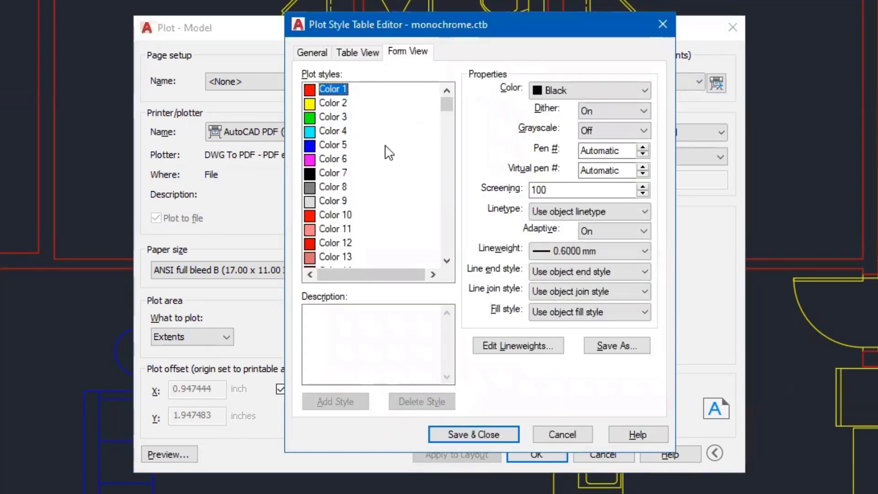
pyautogui.click(315, 151)
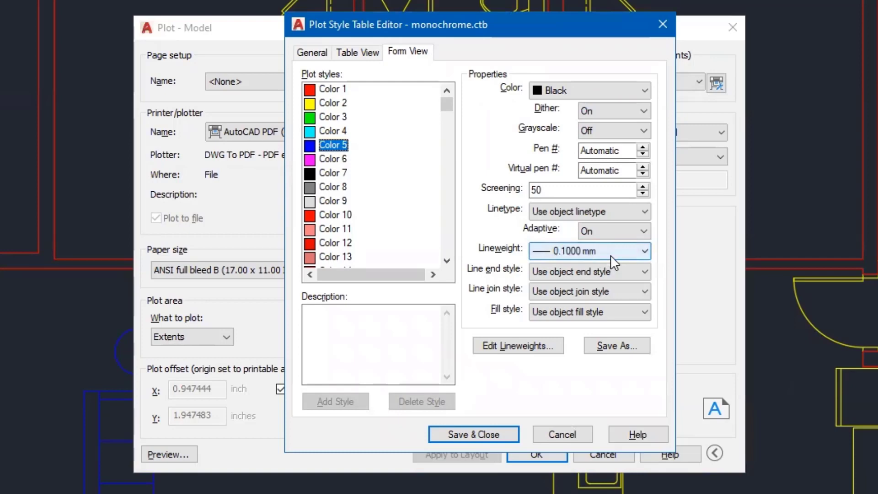
pyautogui.doubleClick(549, 189)
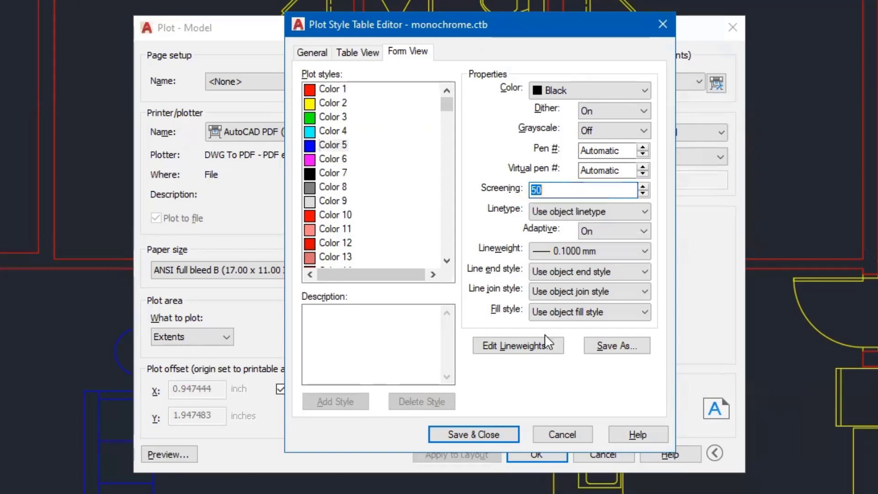
pyautogui.click(476, 433)
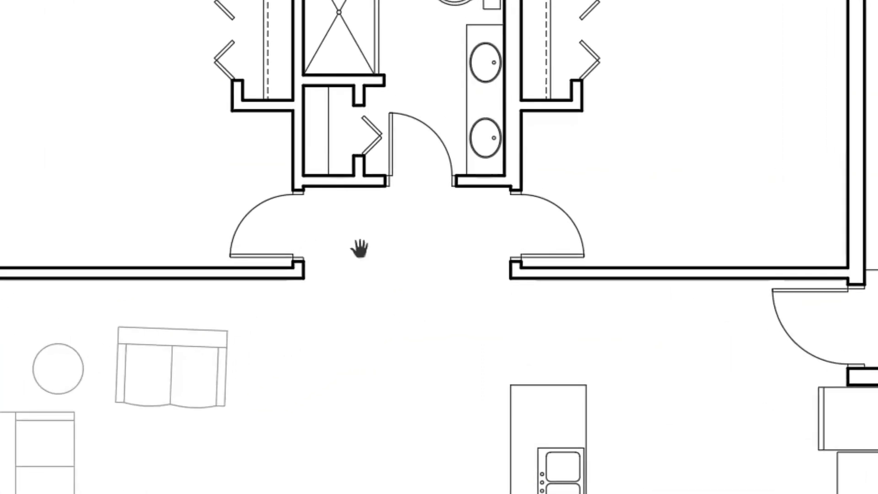
# Bring up the shortcut menu in the floor plan's plot preview
pyautogui.rightClick(360, 249)
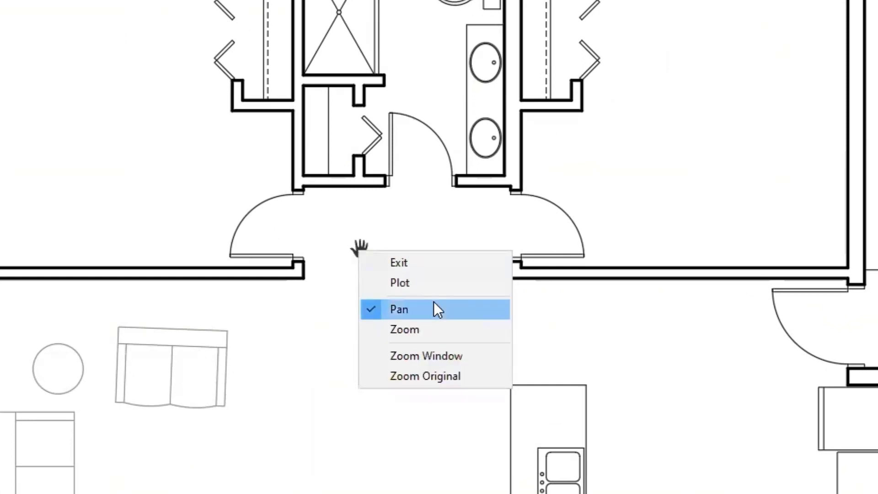
# Plot the floor plan to a PDF in the Arch 170 folder under a shortened file name
pyautogui.click(406, 283)
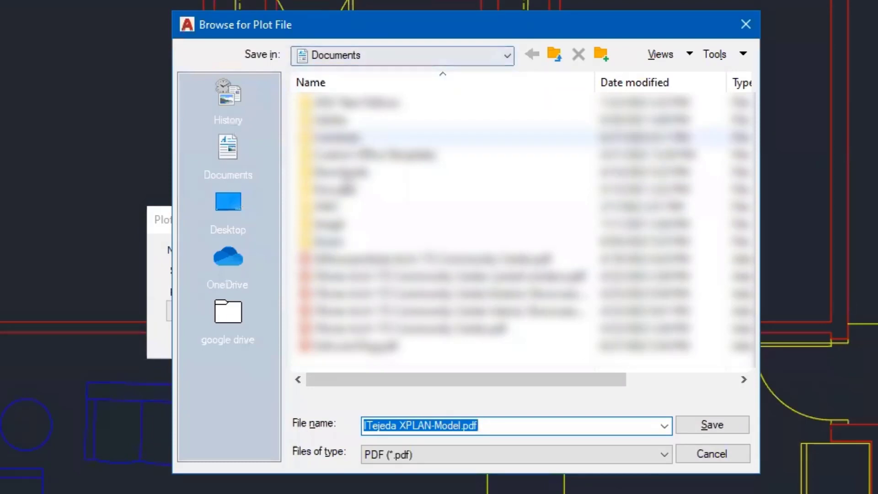
pyautogui.doubleClick(336, 201)
pyautogui.doubleClick(345, 161)
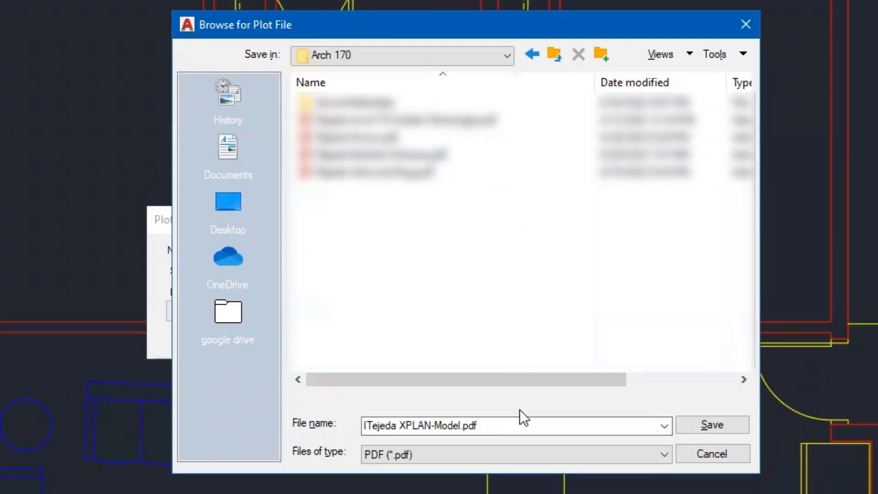
pyautogui.tripleClick(497, 425)
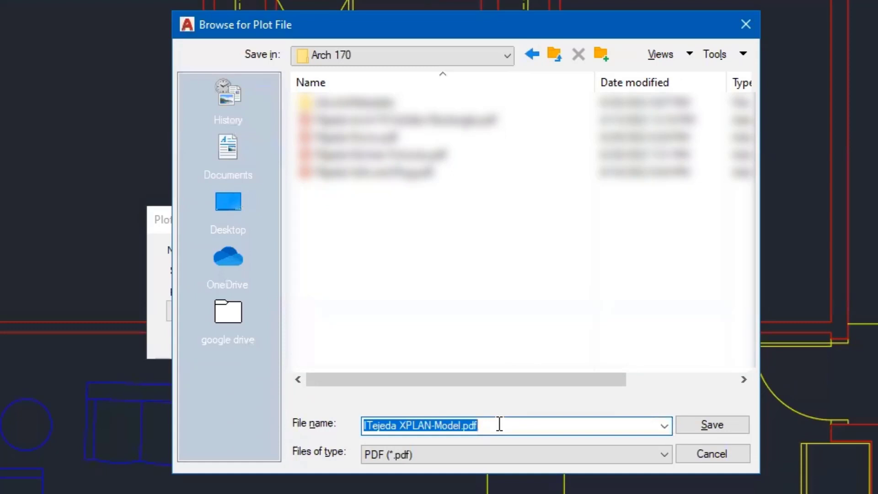
pyautogui.click(500, 424)
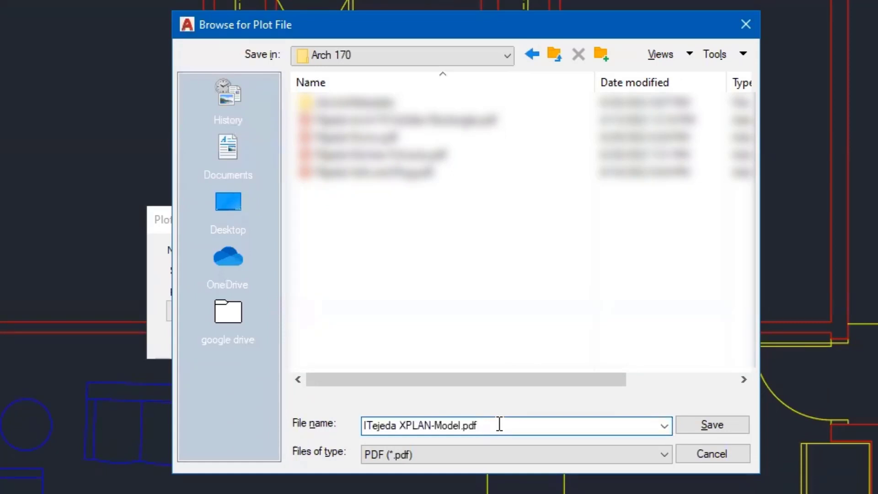
pyautogui.press('BackSpace')
pyautogui.press('BackSpace')
pyautogui.press('BackSpace')
pyautogui.press('BackSpace')
pyautogui.press('BackSpace')
pyautogui.press('BackSpace')
pyautogui.press('BackSpace')
pyautogui.press('BackSpace')
pyautogui.press('BackSpace')
pyautogui.press('BackSpace')
pyautogui.click(704, 424)
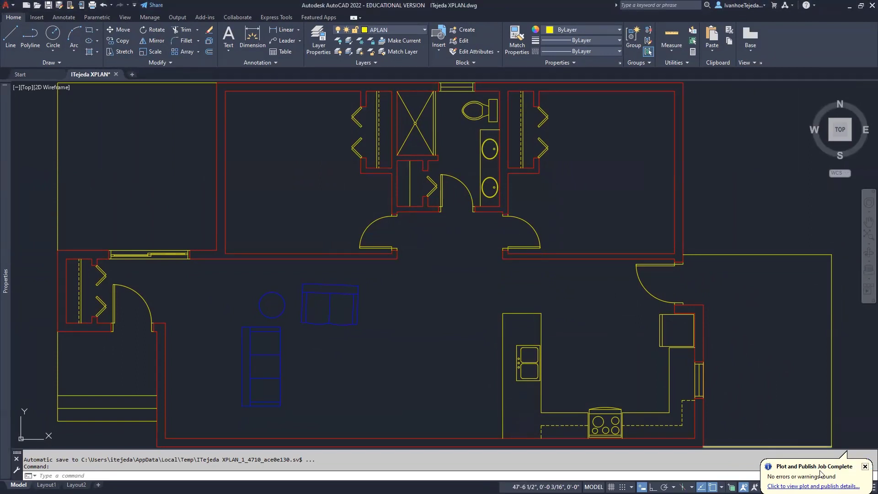
# Dismiss the Plot and Publish Job Complete notice after the error-free plot
pyautogui.click(864, 466)
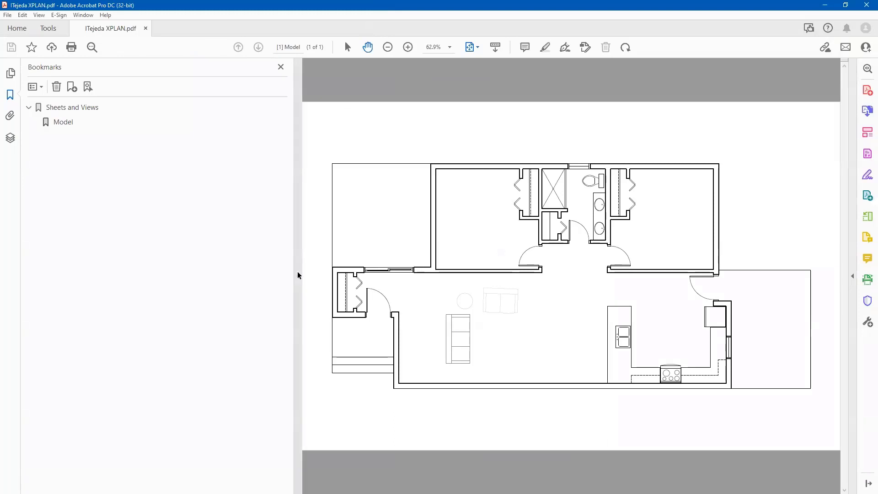
# Collapse the Bookmarks pane to show the 17 x 11 in floor plan page
pyautogui.click(298, 275)
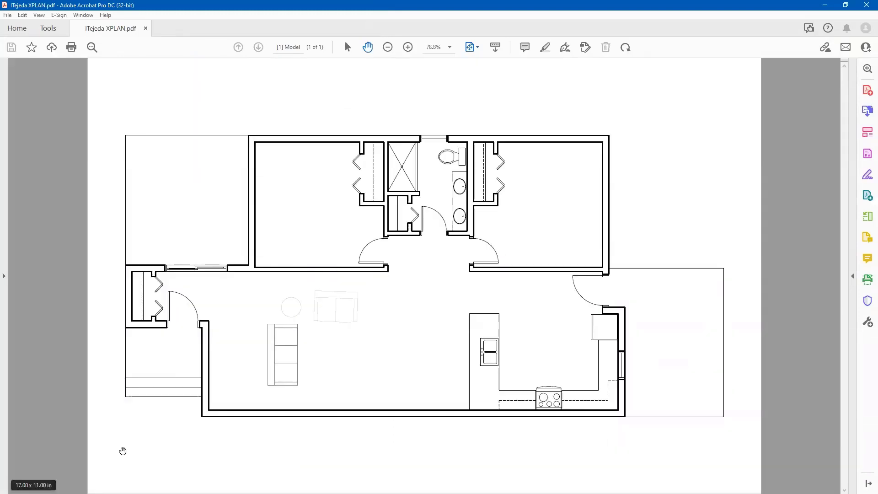